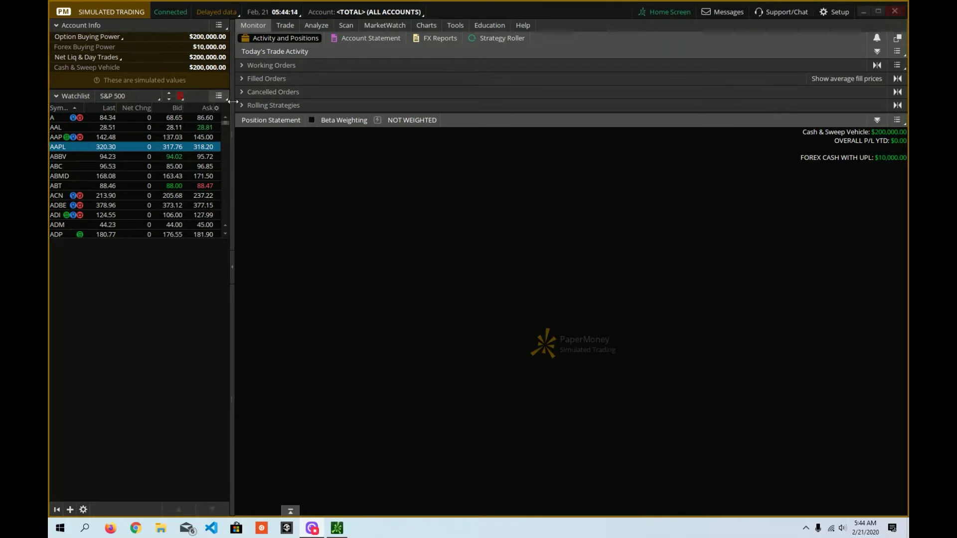
Step: Chart AAPL on the Charts tab, briefly viewing ADBE before returning to AAPL's one-year daily chart
left_click(418, 26)
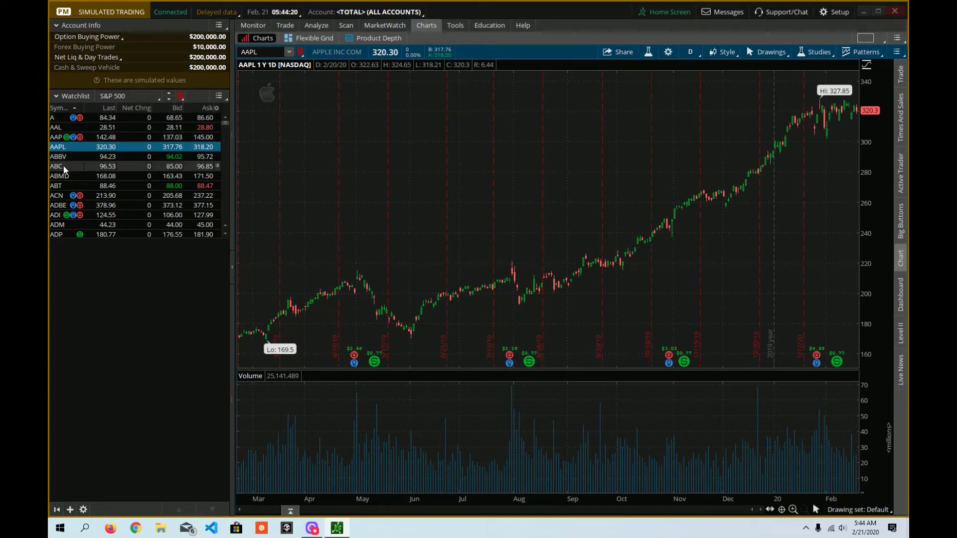
left_click(57, 205)
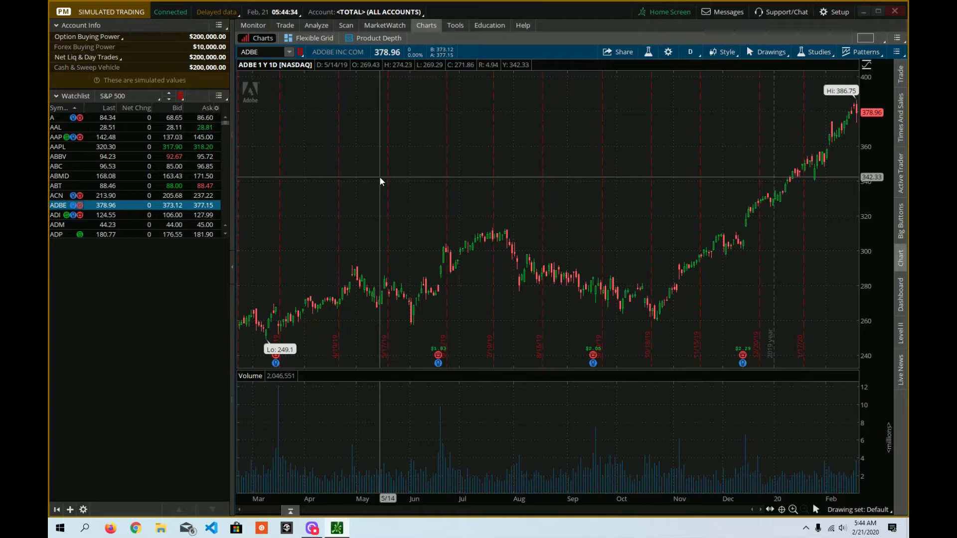
left_click(62, 149)
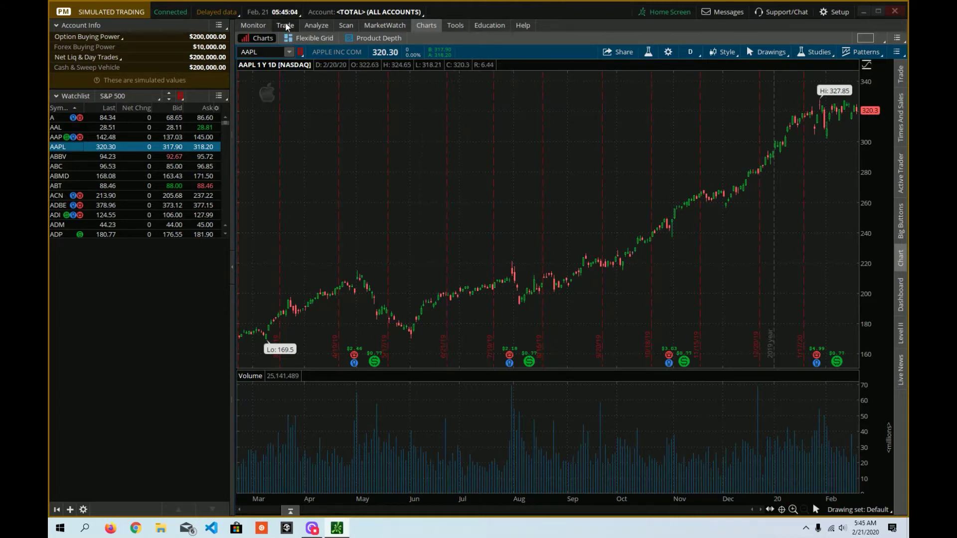
Step: Open the AAPL option chain under Trade > All Products and toggle the 20 MAR 20 series
mouse_move(289, 28)
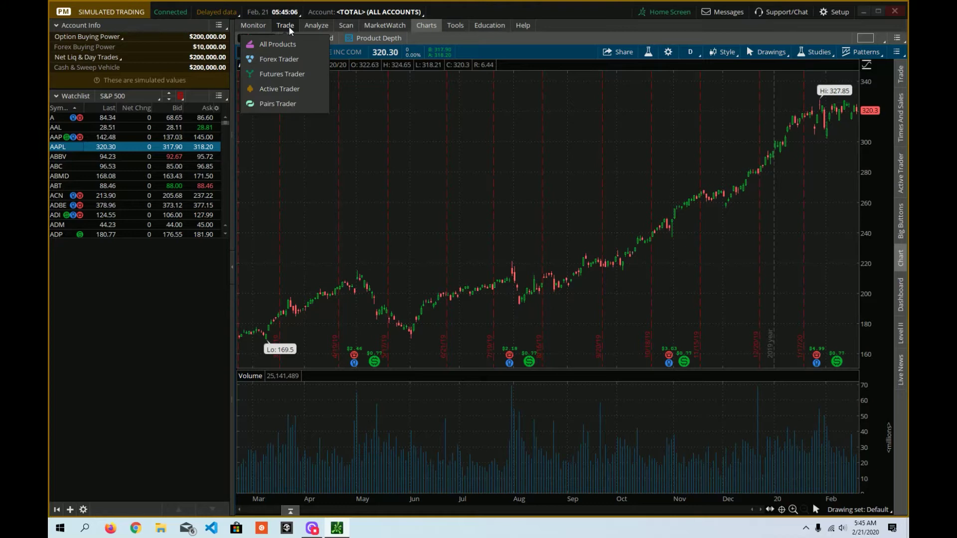
mouse_move(320, 30)
left_click(287, 27)
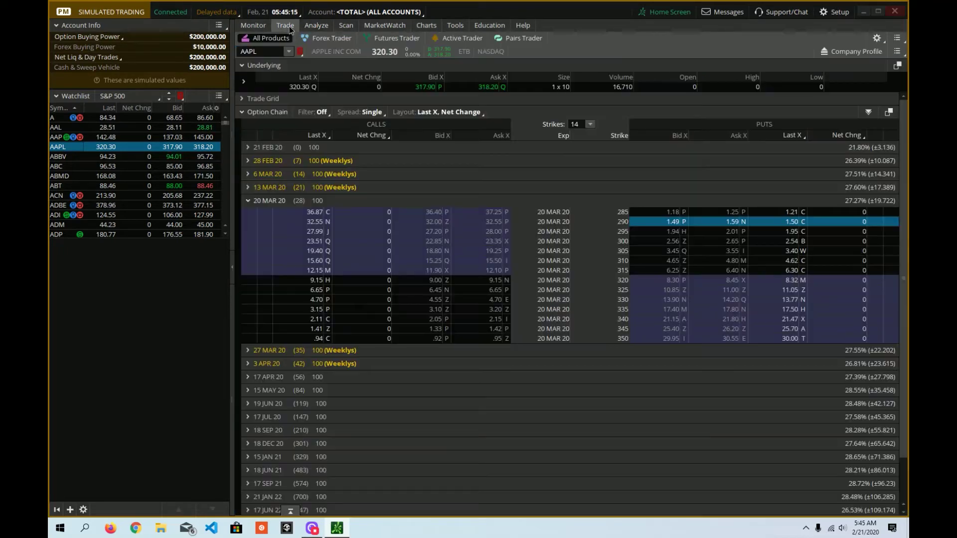
left_click(248, 201)
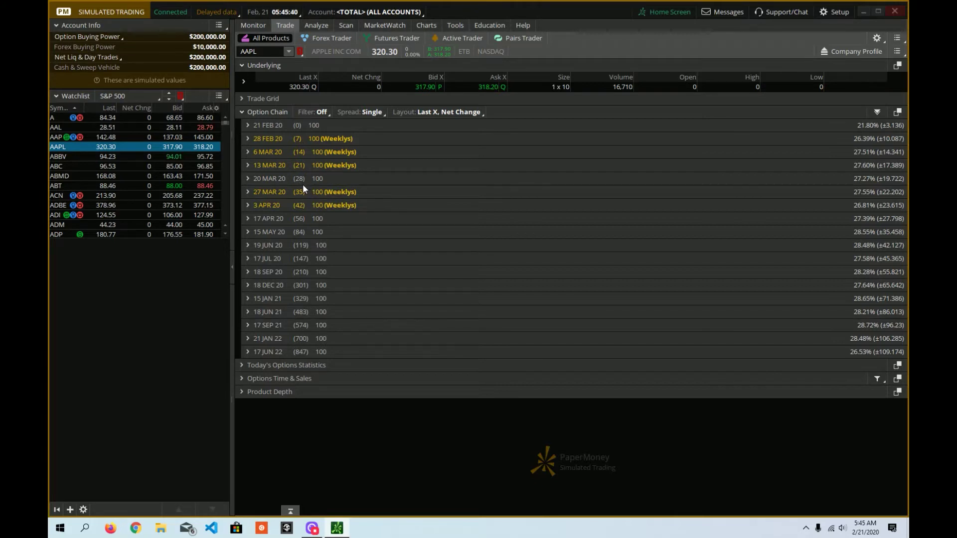
left_click(247, 178)
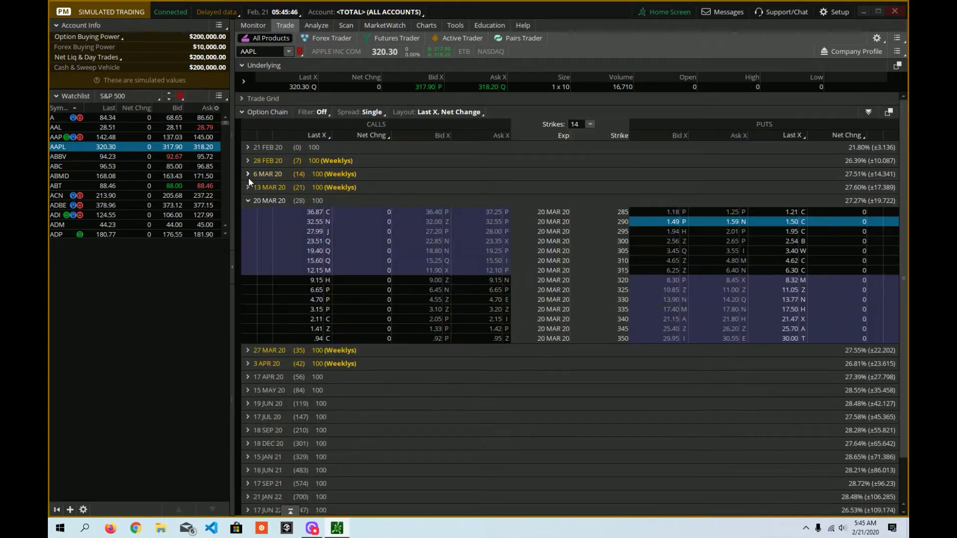
left_click(589, 124)
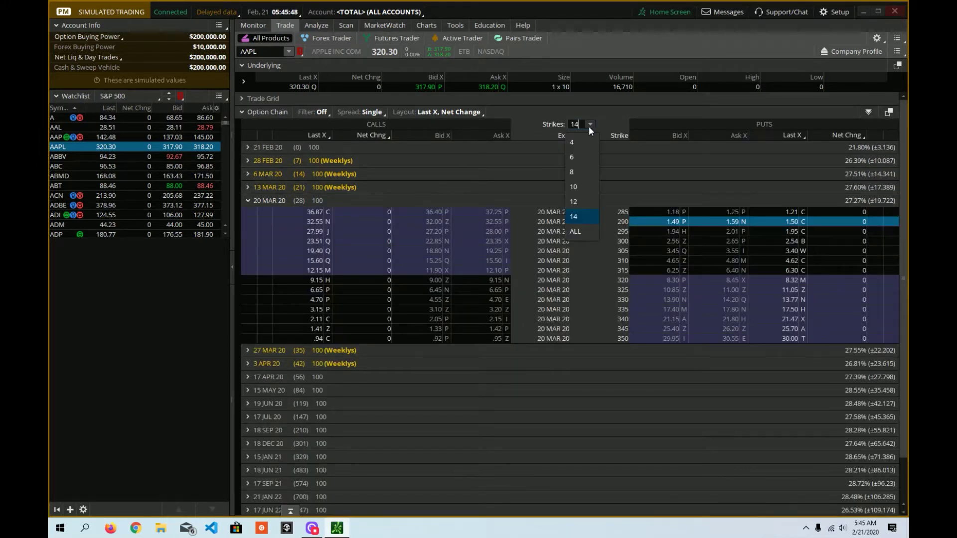
left_click(578, 147)
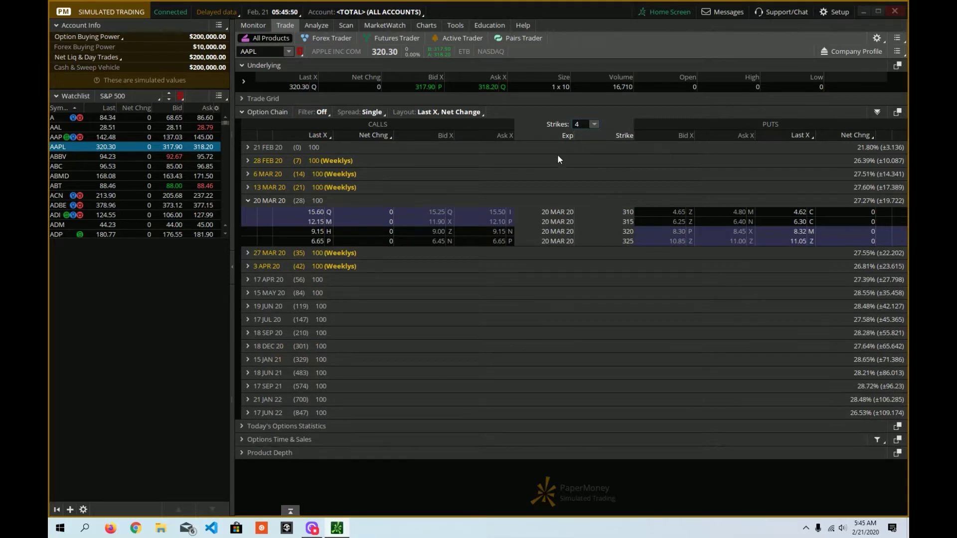
left_click(595, 123)
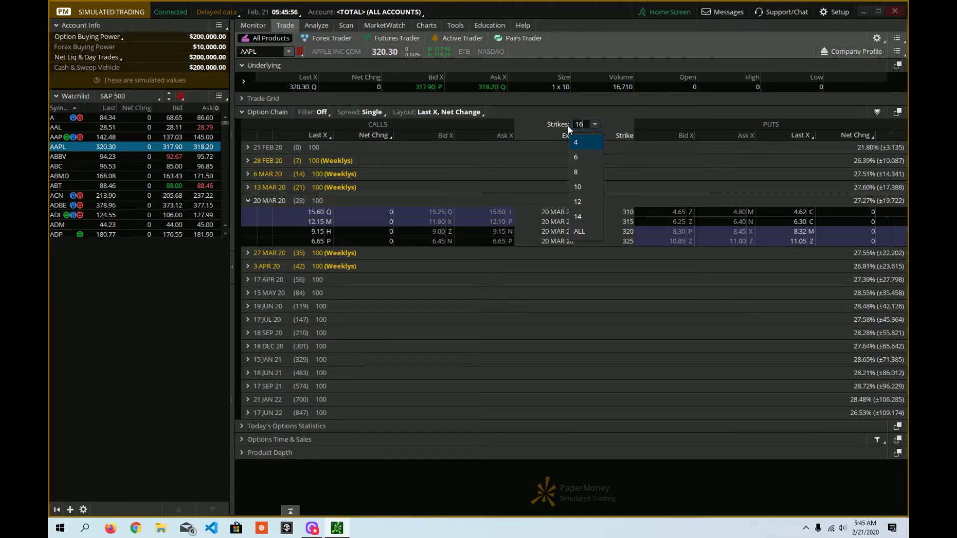
type("16")
key("Return")
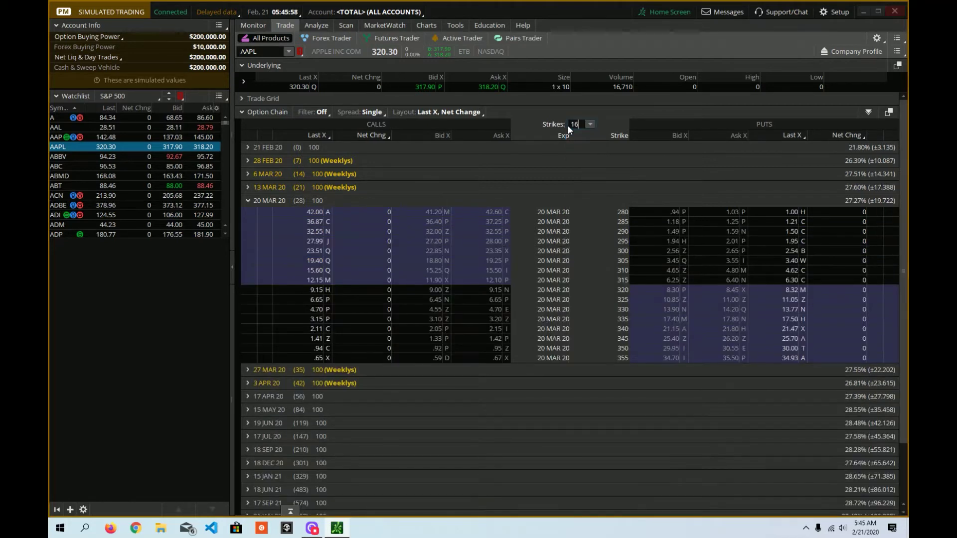
left_click(590, 124)
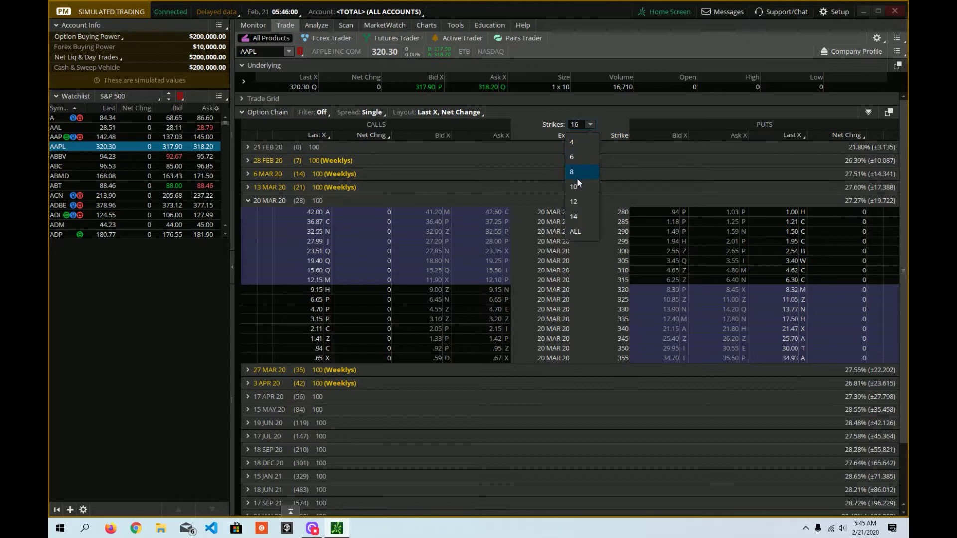
left_click(577, 217)
left_click(590, 124)
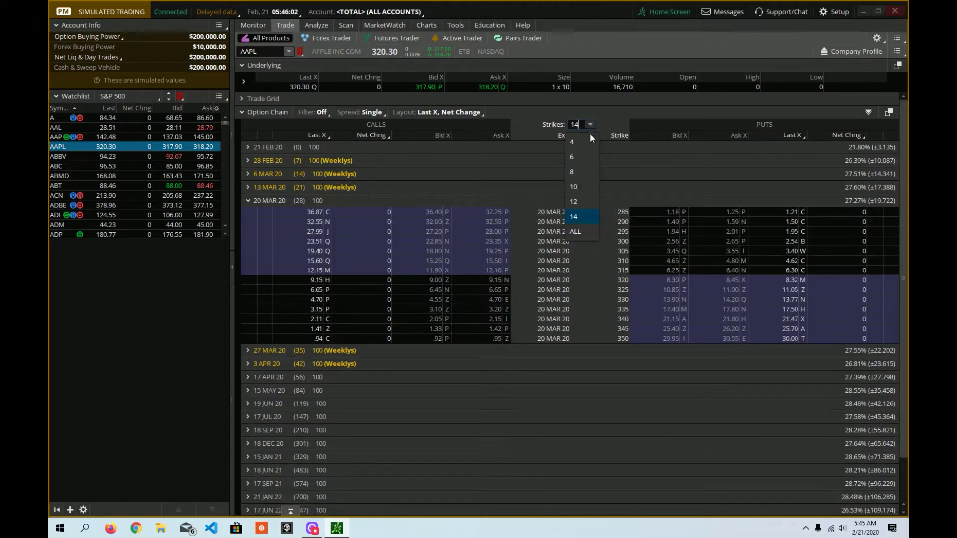
left_click(578, 231)
scroll(620, 270, "down", 3)
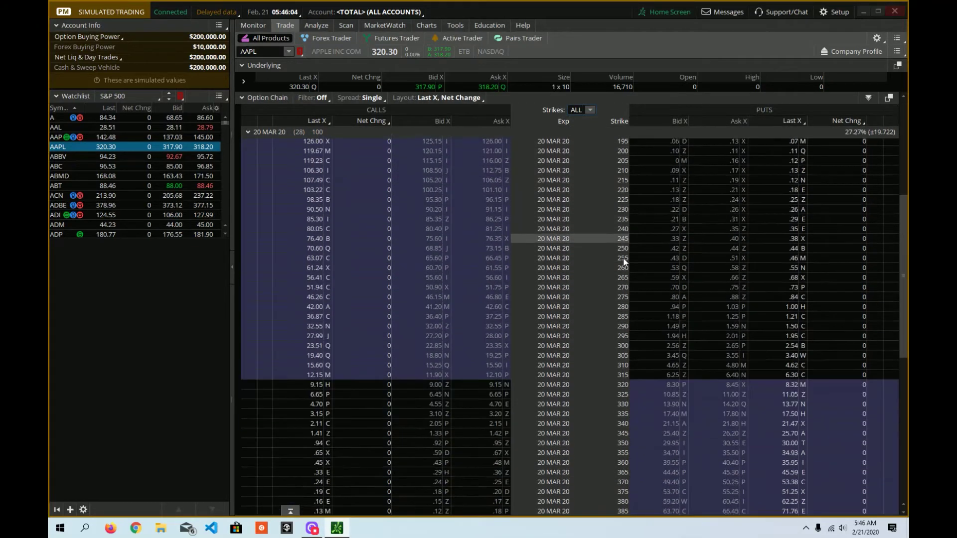
scroll(624, 254, "down", 4)
scroll(905, 269, "up", 1)
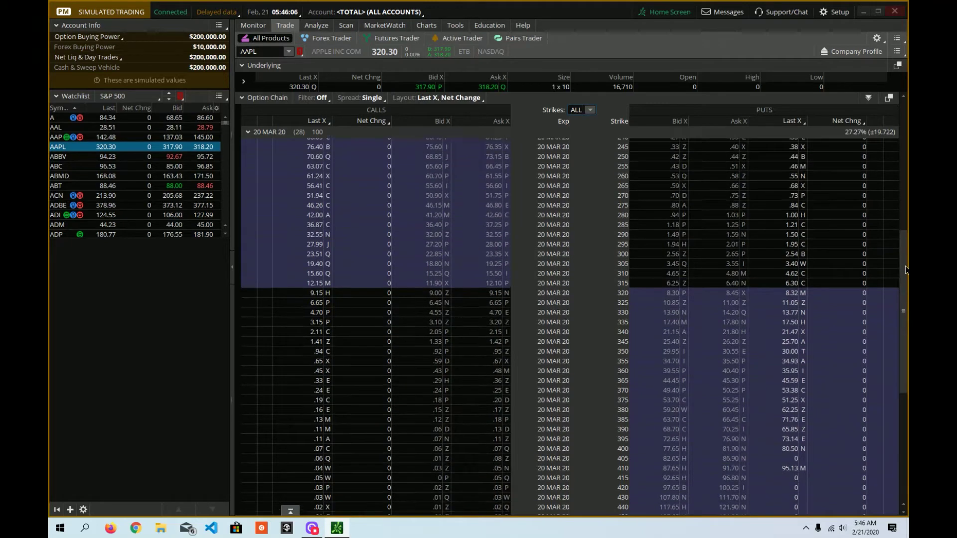
scroll(905, 269, "up", 10)
left_click(590, 124)
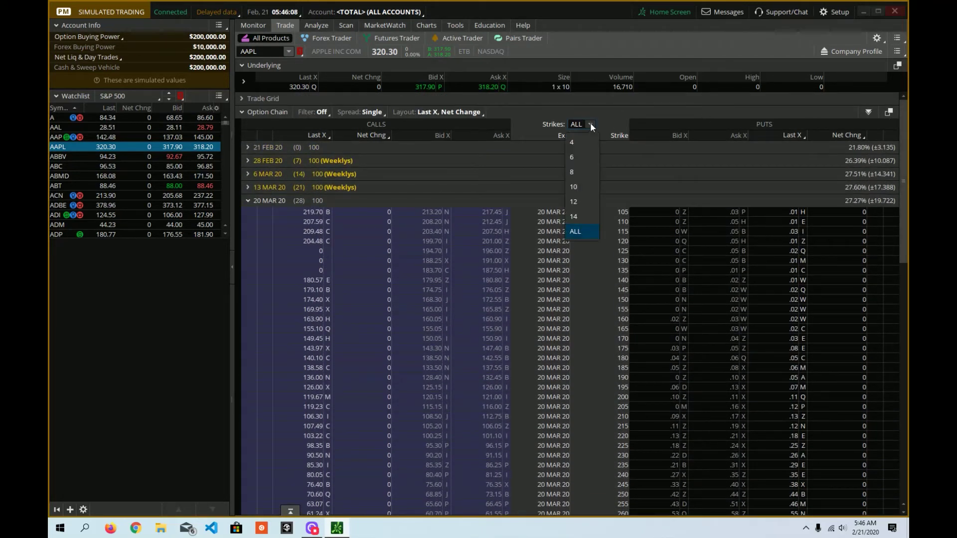
left_click(581, 214)
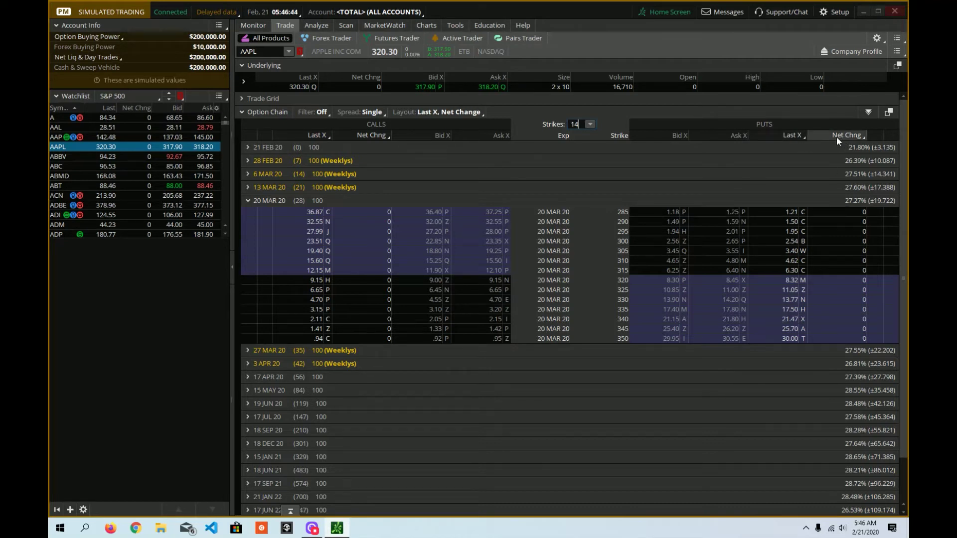
Step: Switch the AAPL option chain's column layout to Volume, Open Interest
left_click(802, 134)
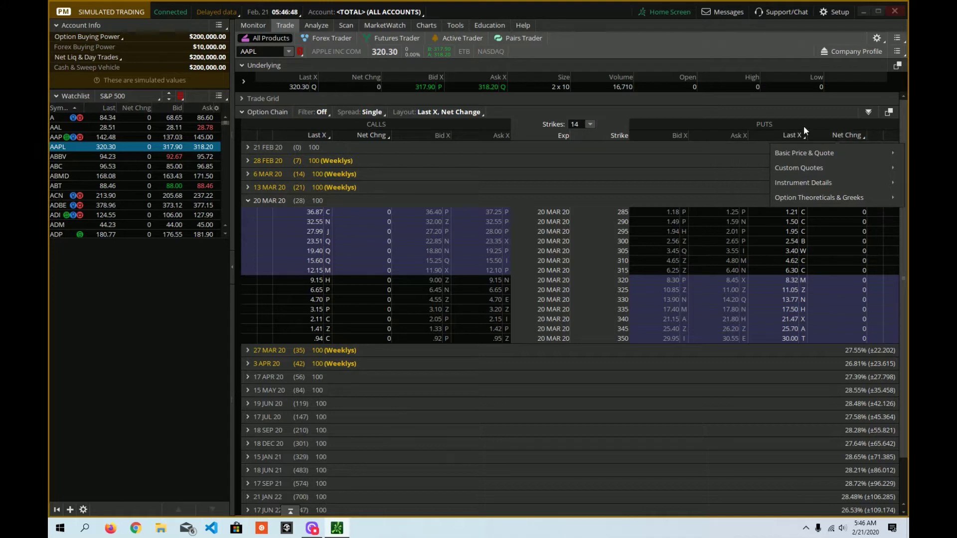
left_click(800, 109)
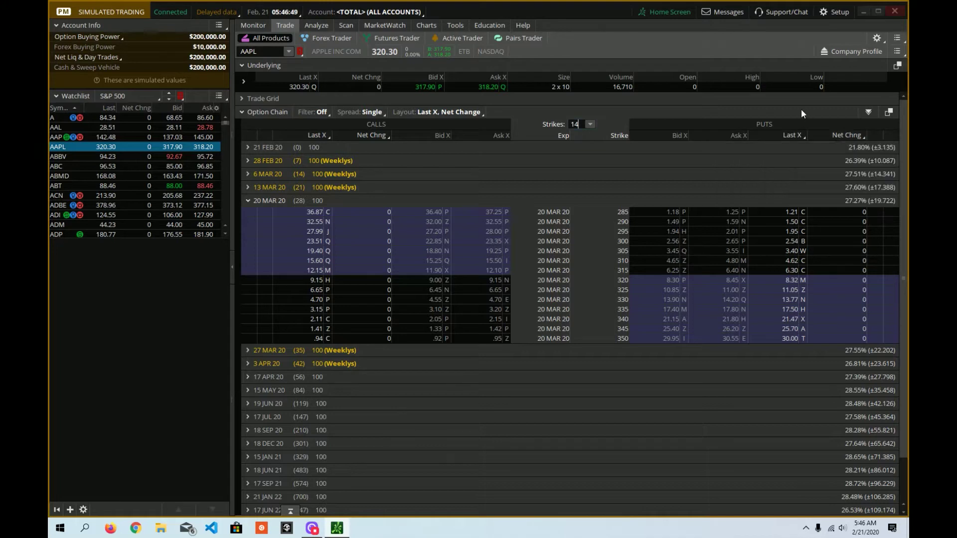
left_click(421, 113)
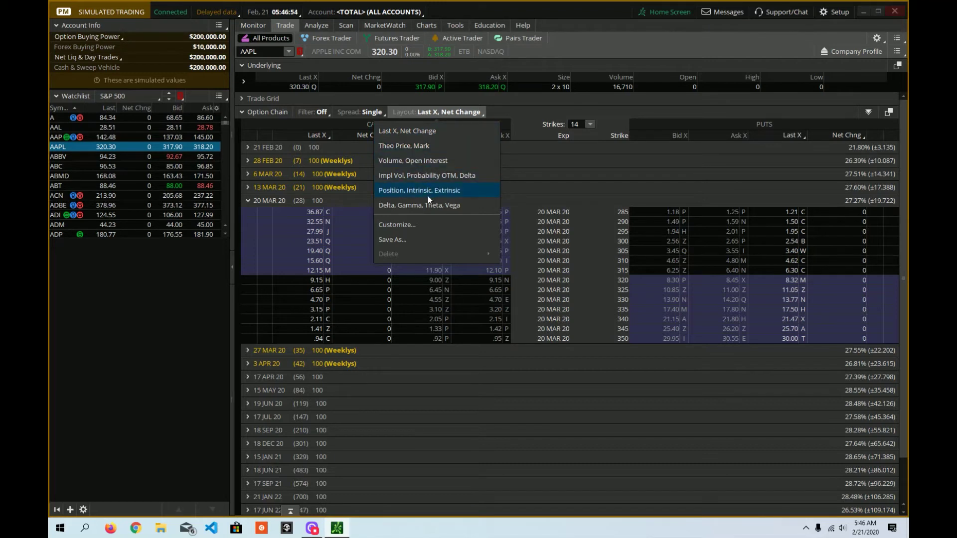
left_click(402, 165)
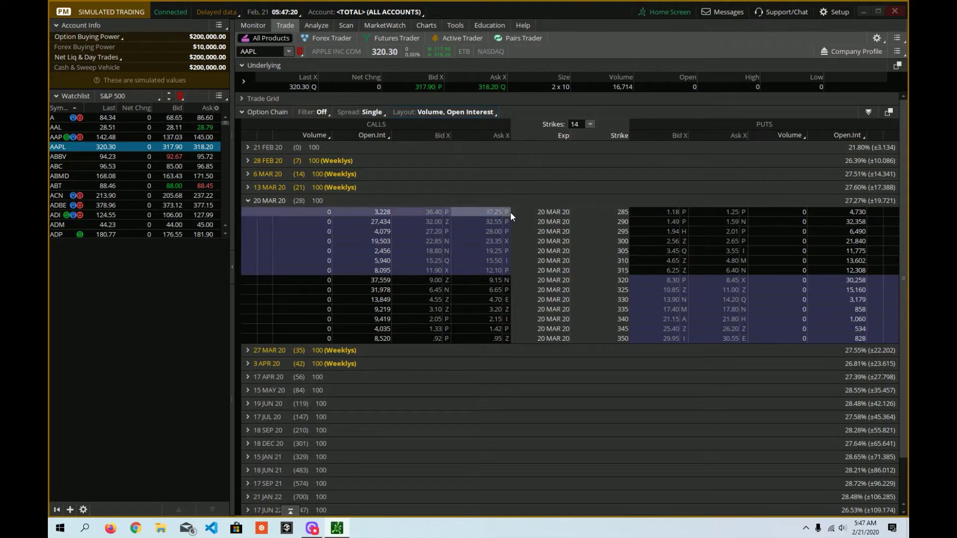
Step: In Customize Information Layout, reset to defaults and remove Last X and Net Change from Current Set
left_click(437, 113)
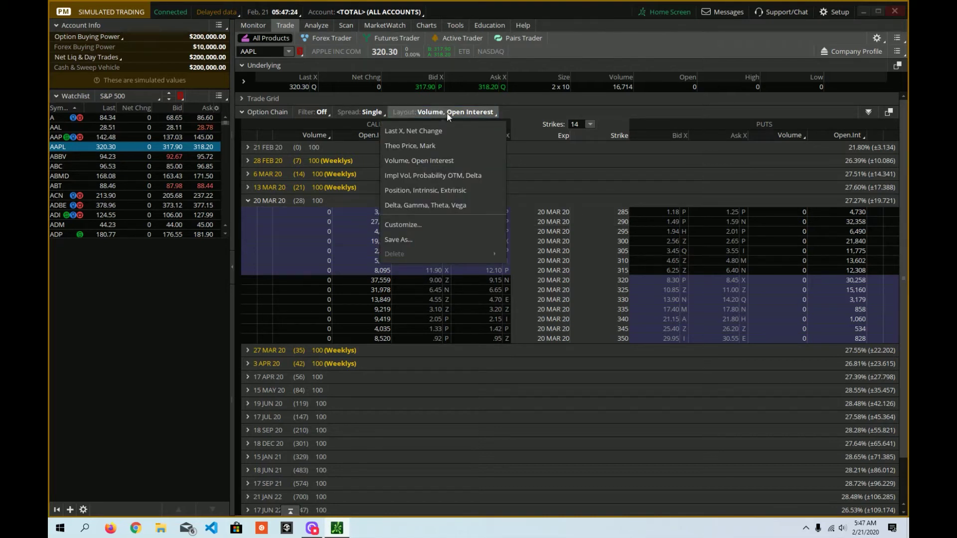
left_click(401, 225)
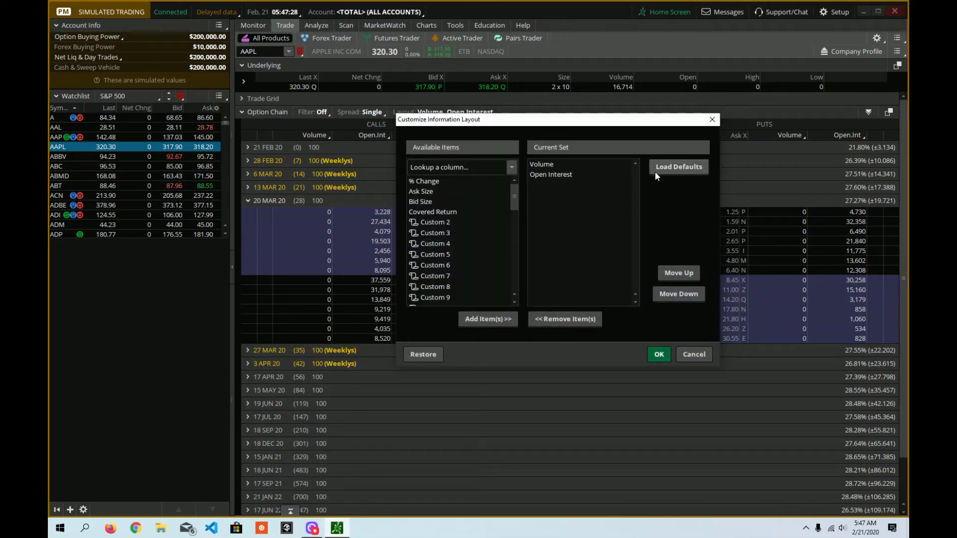
left_click(670, 167)
left_click(544, 166)
double_click(545, 166)
left_click(548, 165)
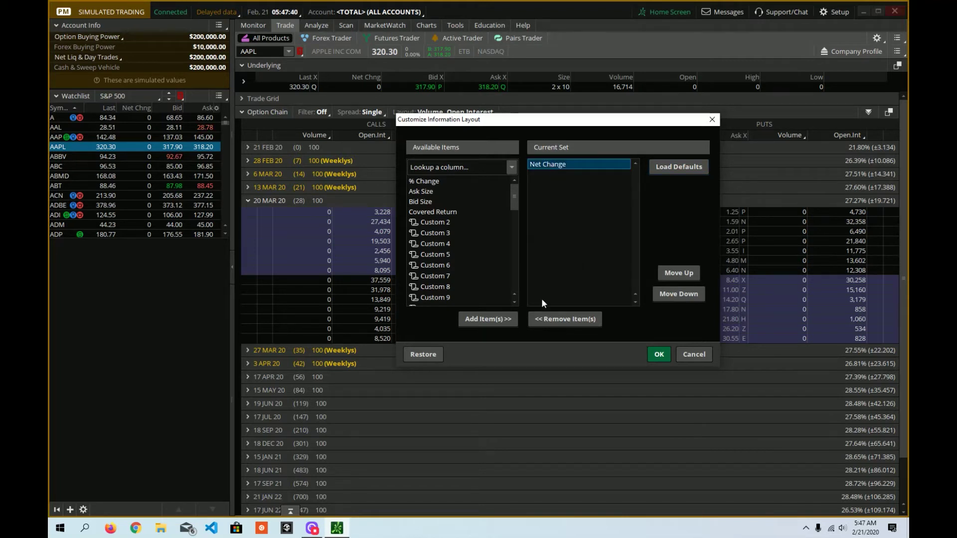
left_click(543, 315)
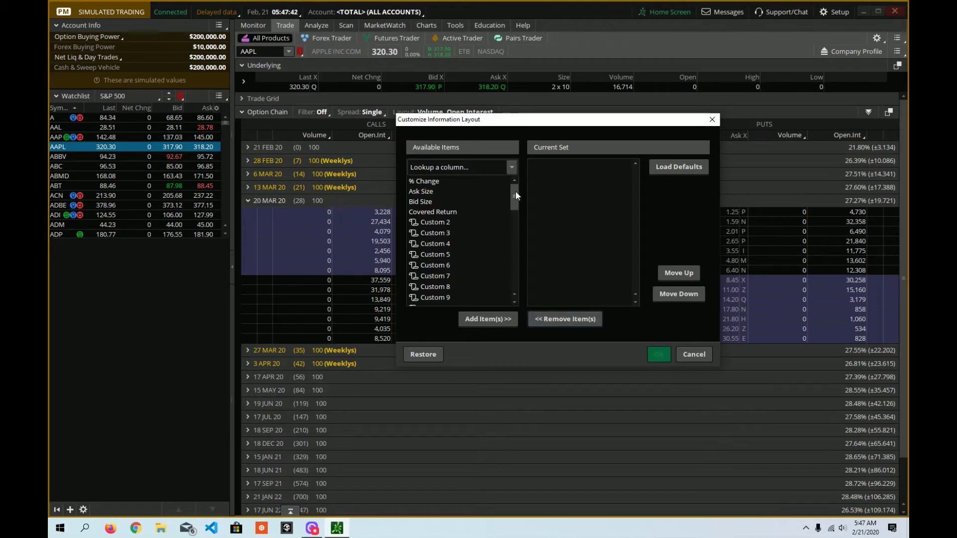
Step: Add Delta and Volume from Available Items to the current column set
left_click_drag(515, 192, 516, 231)
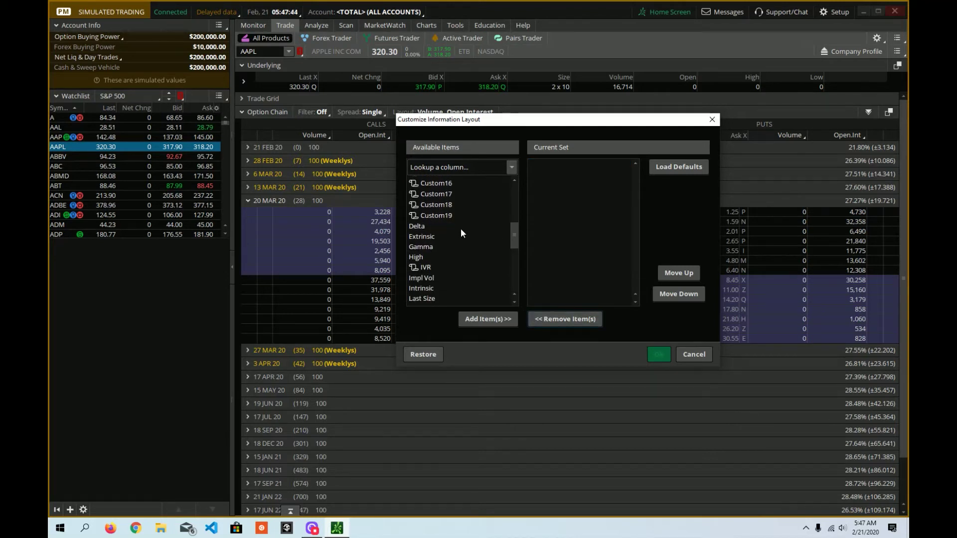
left_click(460, 227)
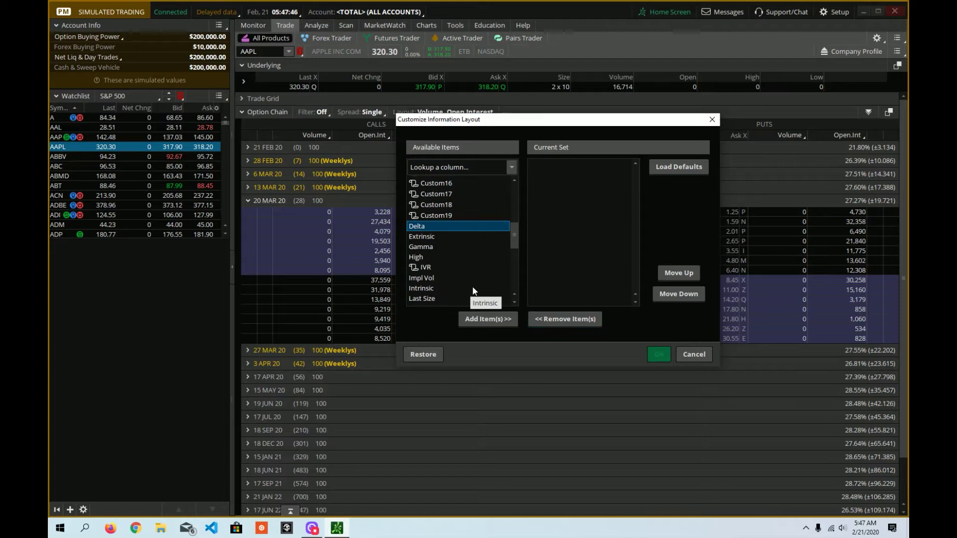
double_click(414, 227)
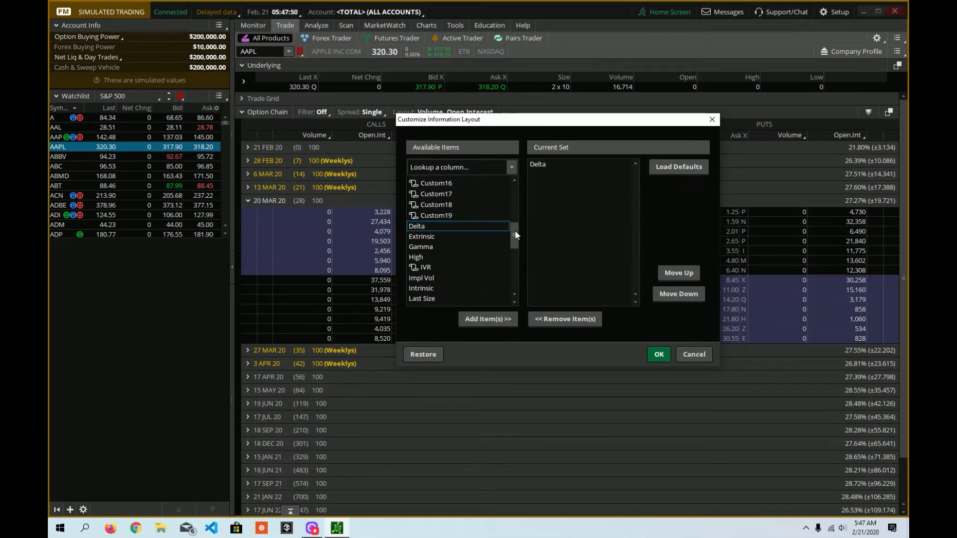
left_click_drag(515, 233, 511, 275)
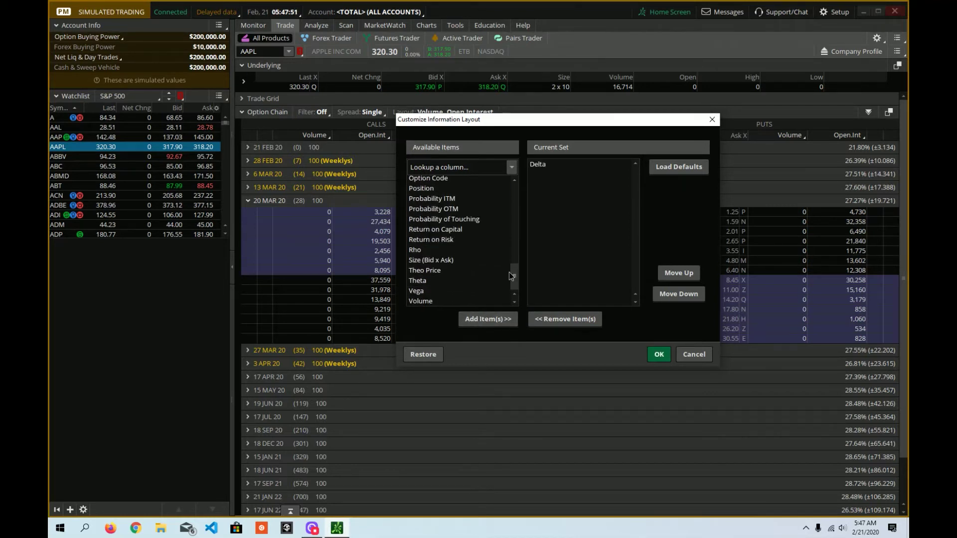
double_click(420, 301)
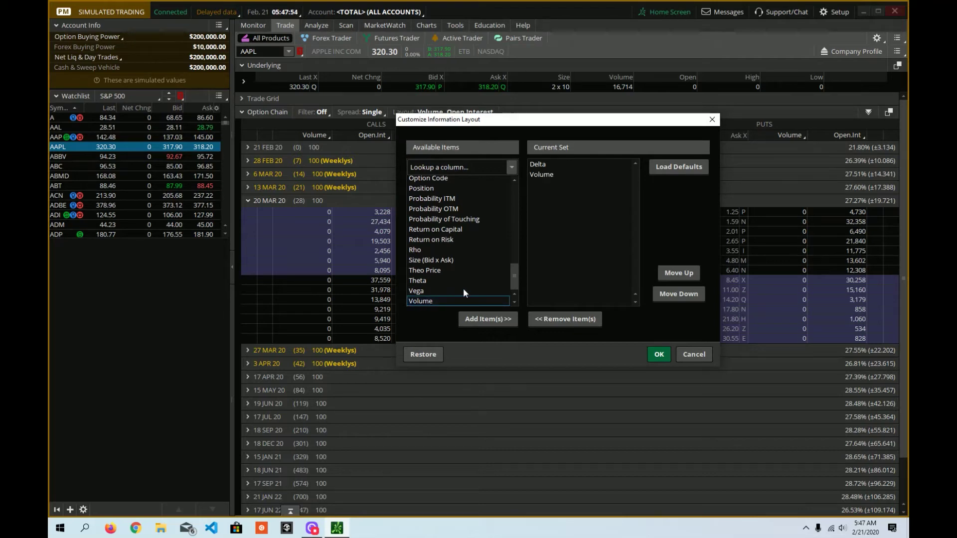
Step: Apply the custom Delta, Volume layout to the Trade tab's AAPL option chain
left_click(661, 352)
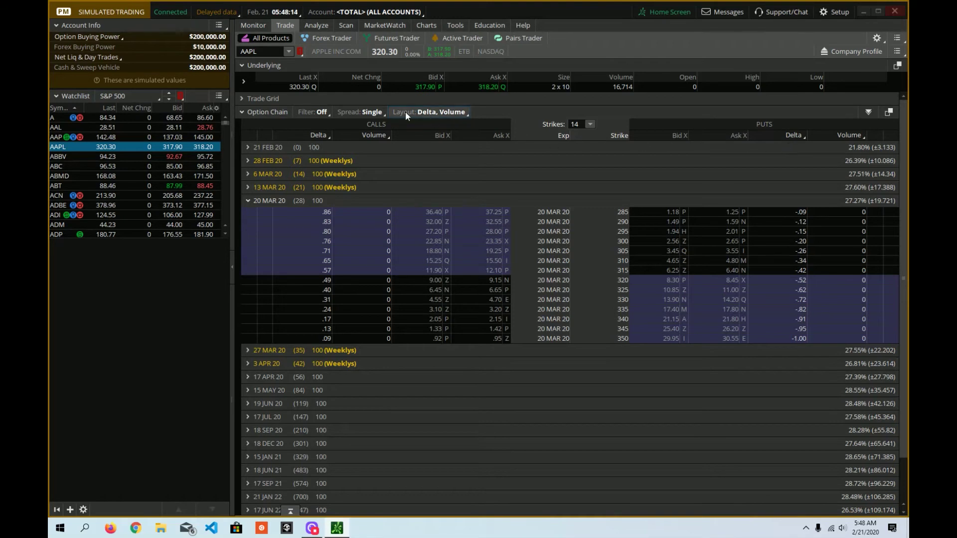
mouse_move(314, 26)
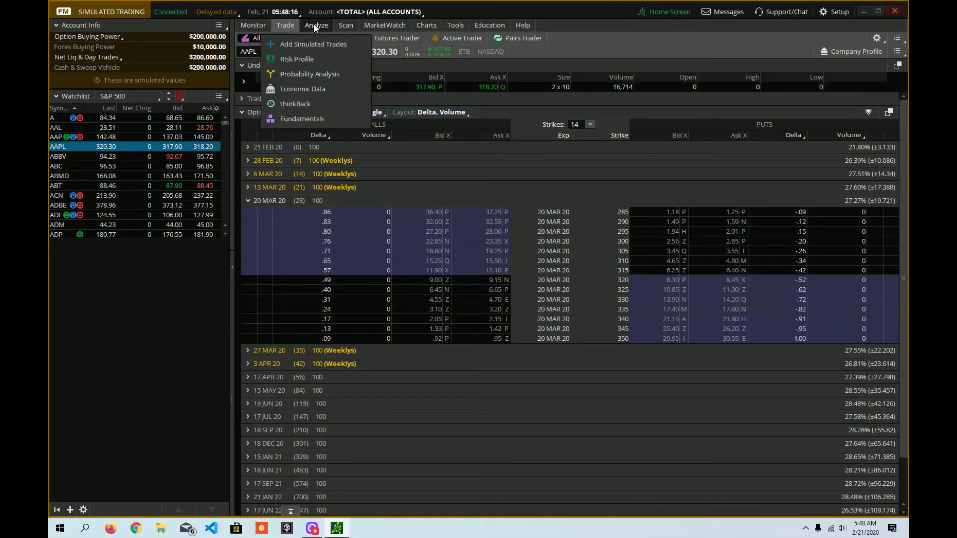
Step: Set Analyze's AAPL chain to the Delta, Gamma, Theta, Vega layout, confirming Trade keeps Delta, Volume
left_click(318, 23)
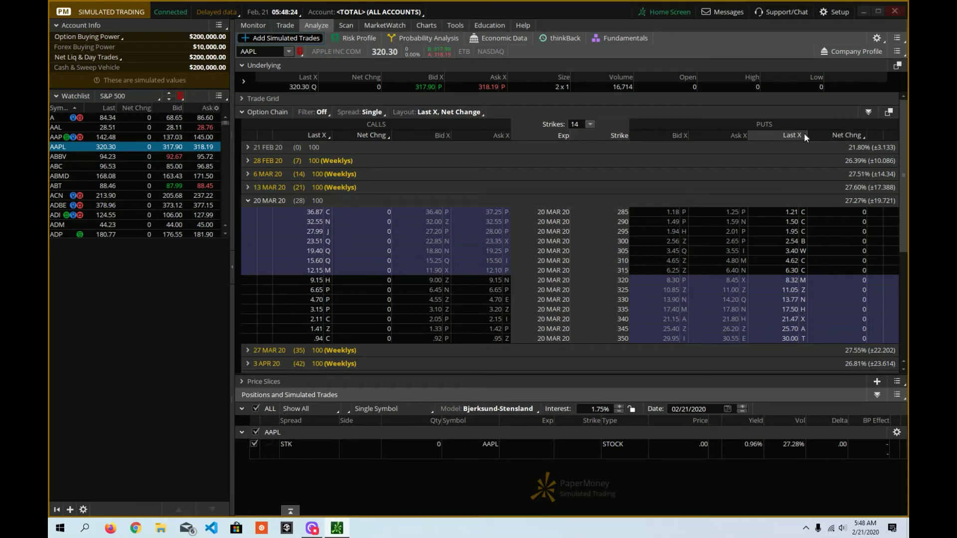
left_click(432, 114)
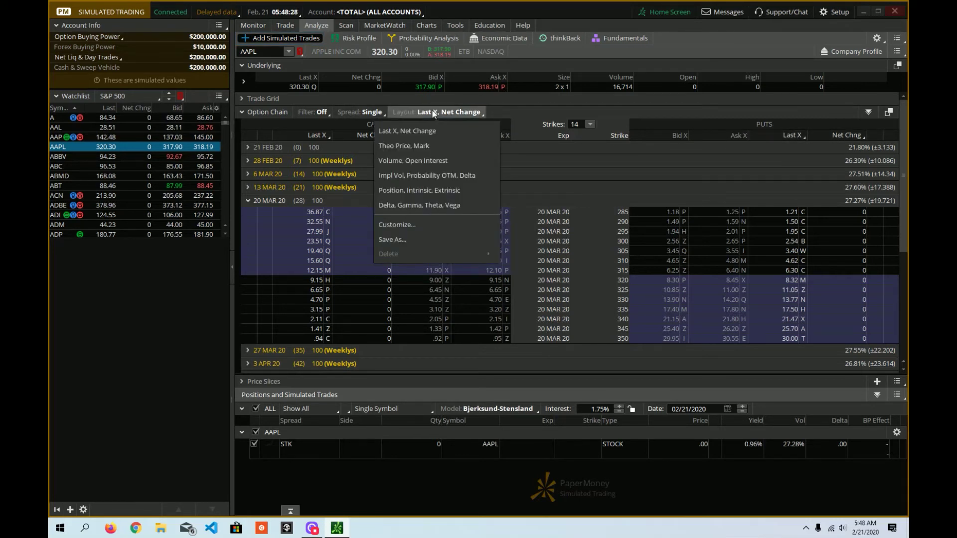
left_click(410, 205)
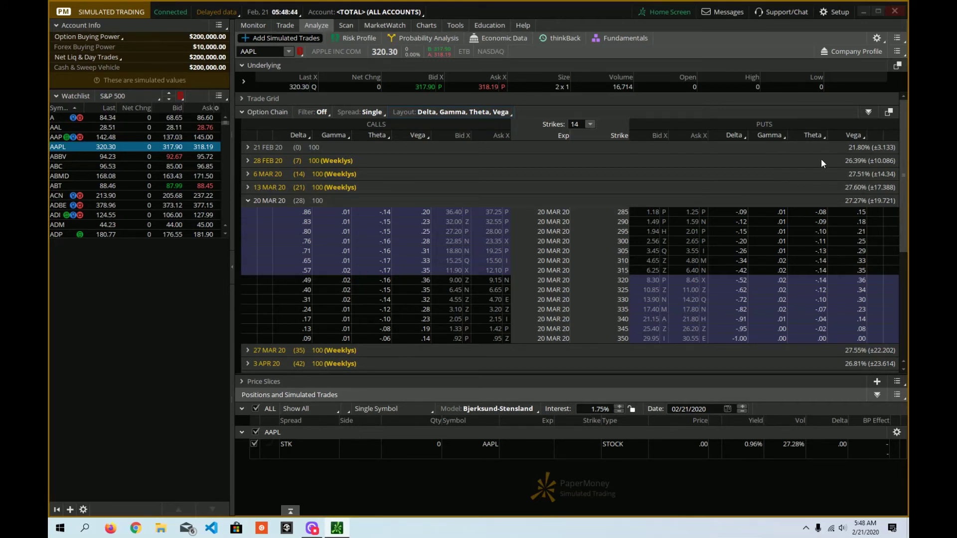
left_click(286, 24)
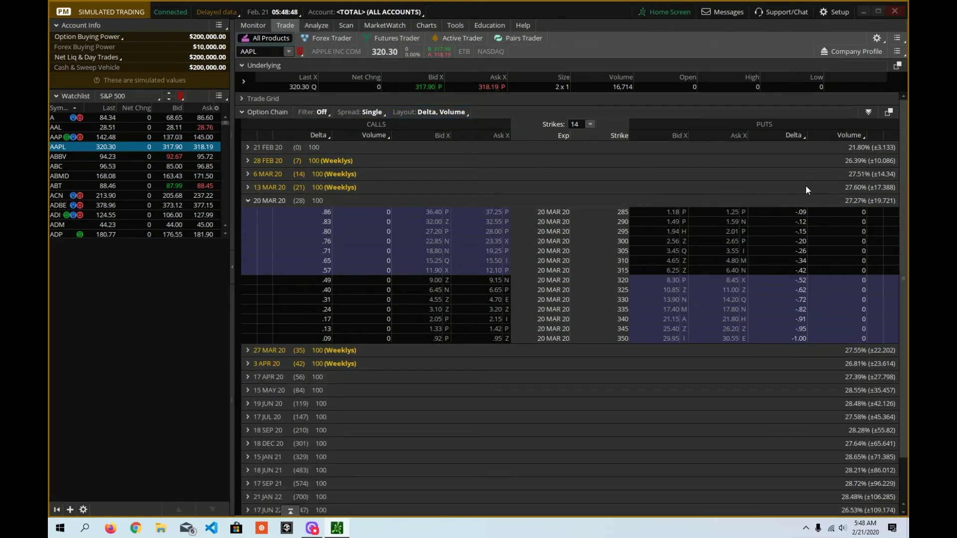
left_click(315, 25)
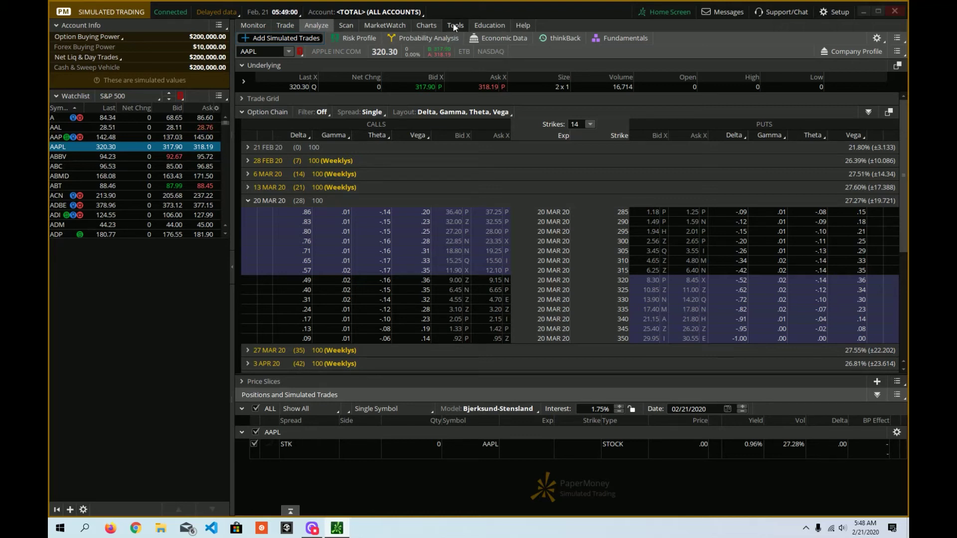
left_click(426, 26)
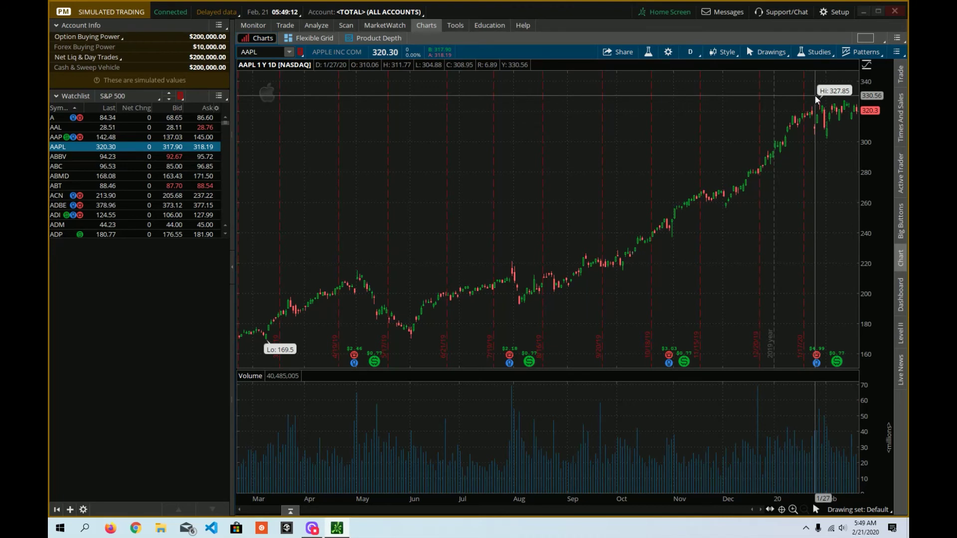
mouse_move(380, 24)
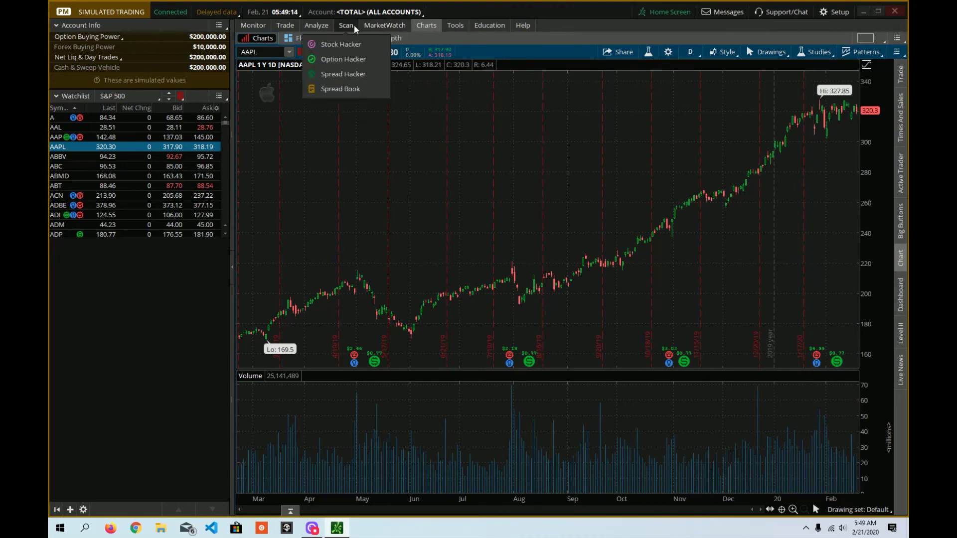
left_click(313, 25)
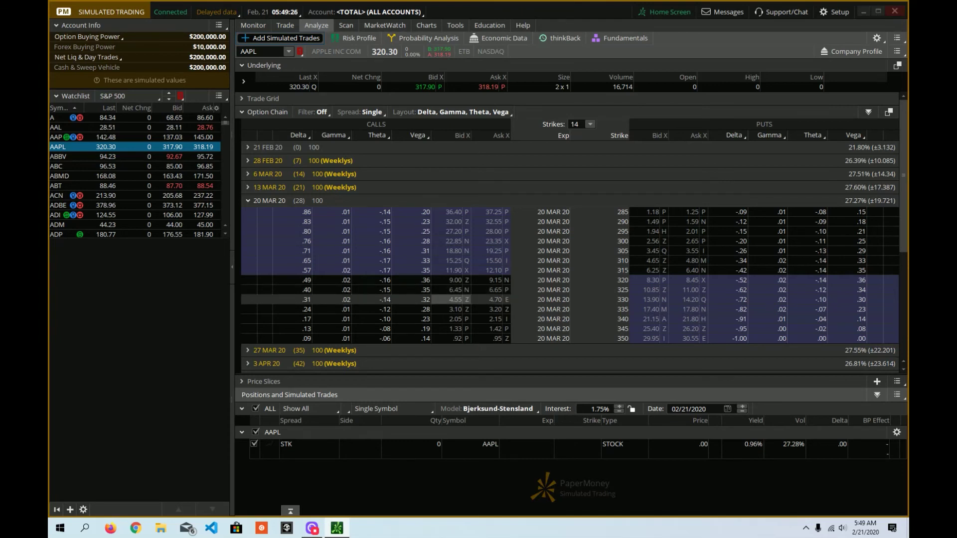
Step: Add simulated 20 MAR 20 legs: short 330 and long 335 calls, short 310 and long 305 puts
left_click(448, 300)
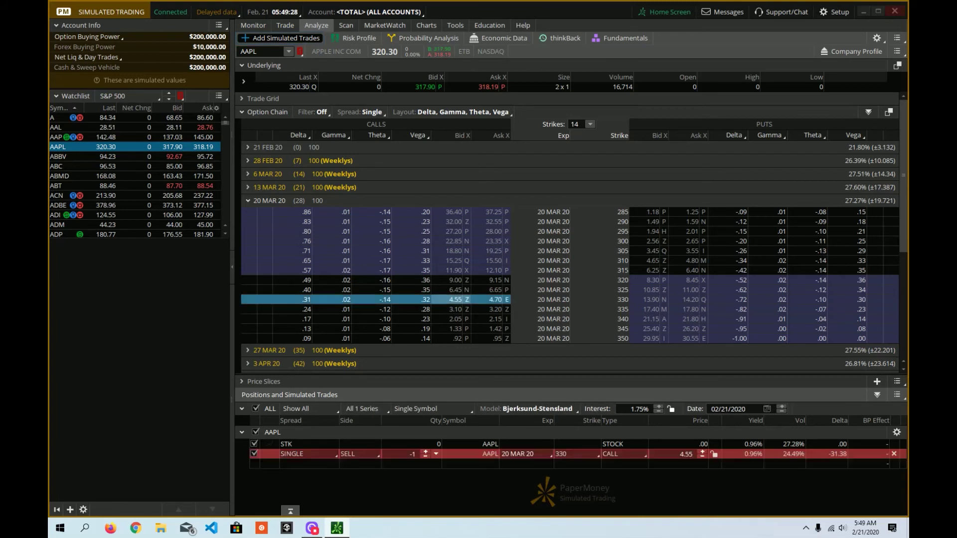
left_click(494, 309)
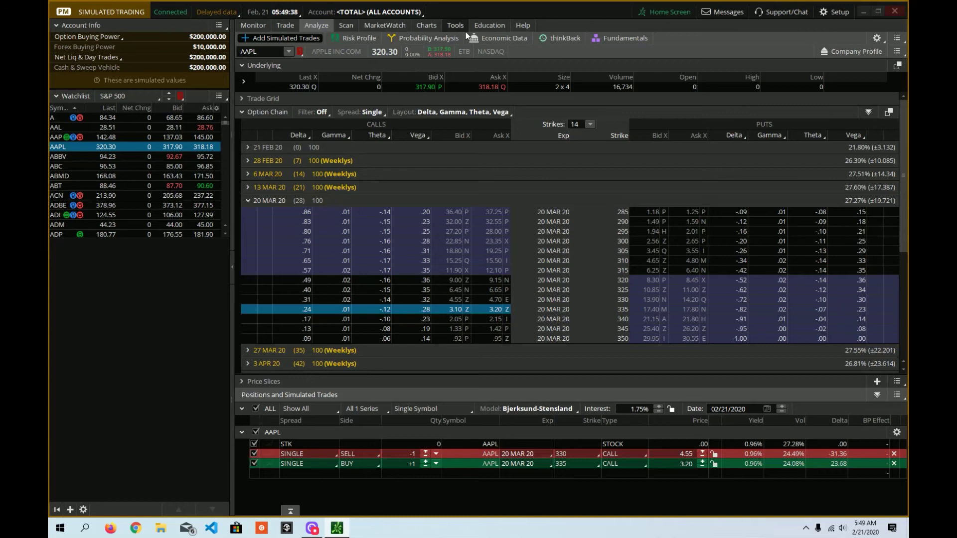
left_click(426, 25)
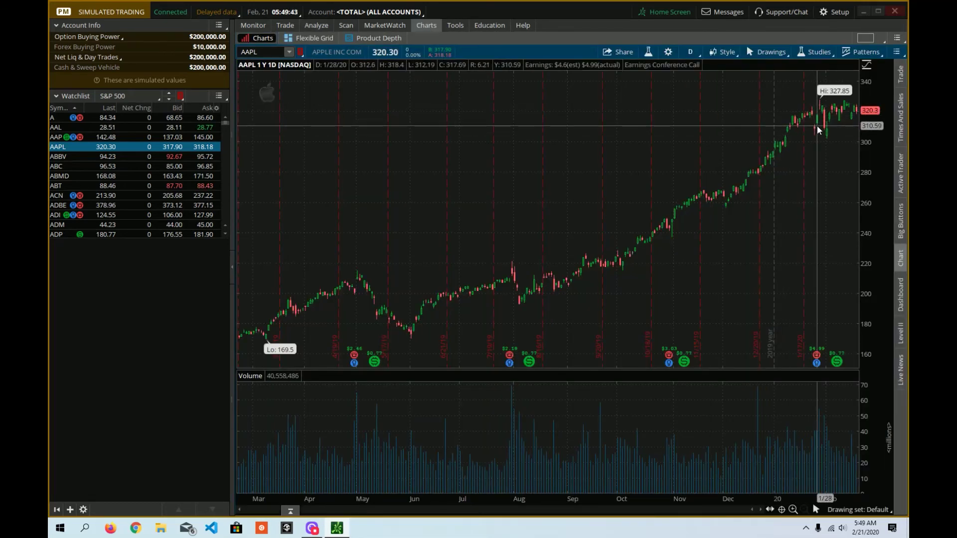
left_click(317, 25)
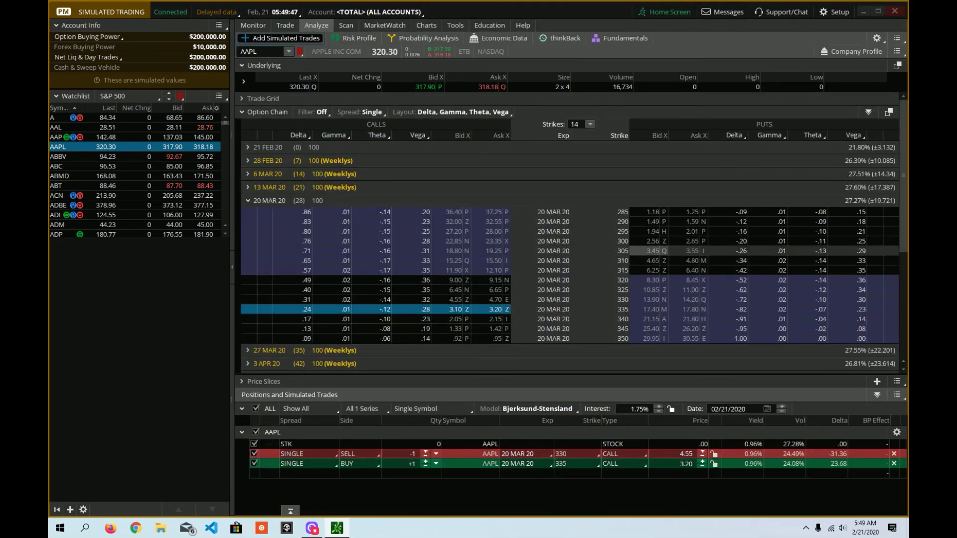
left_click(651, 260)
left_click(690, 251)
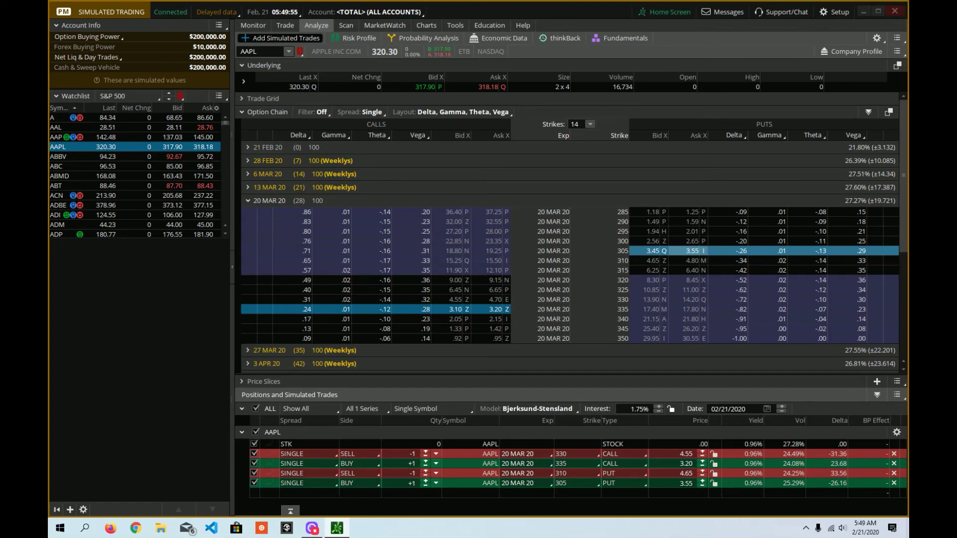
left_click(345, 38)
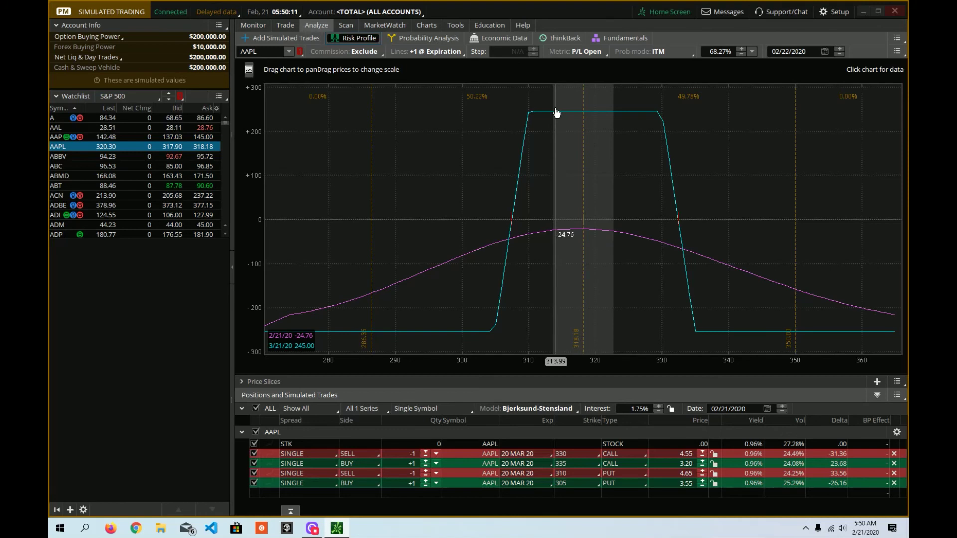
left_click(284, 40)
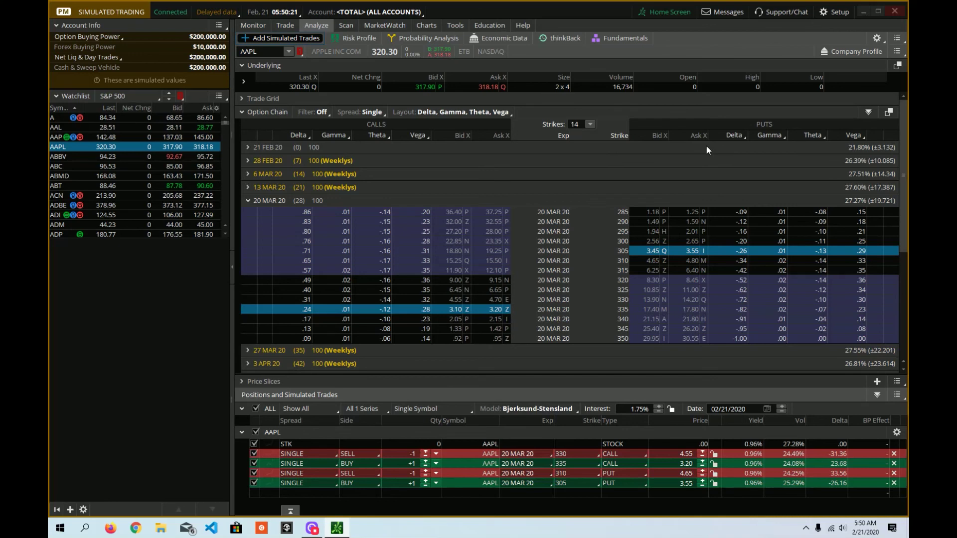
Step: Return to the Trade tab's AAPL option chain with its Delta and Volume columns
left_click(283, 24)
left_click(304, 26)
left_click(287, 26)
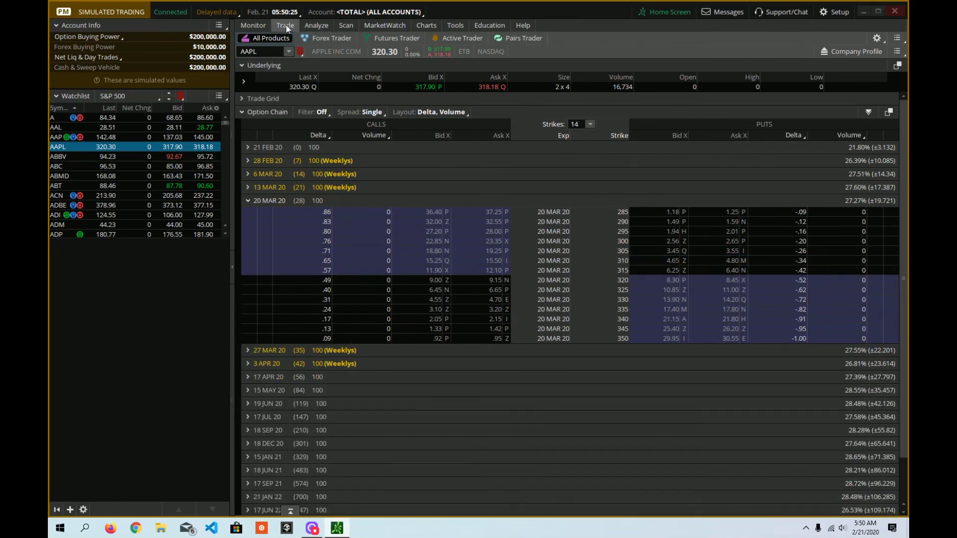